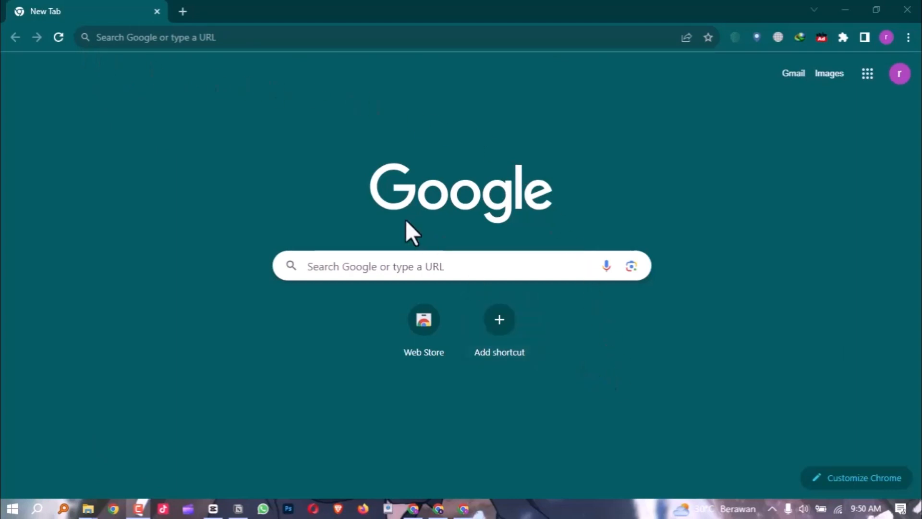
# Search the web for illusion diffusion and open the IllusionDiffusion Hugging Face Space
pyautogui.click(297, 42)
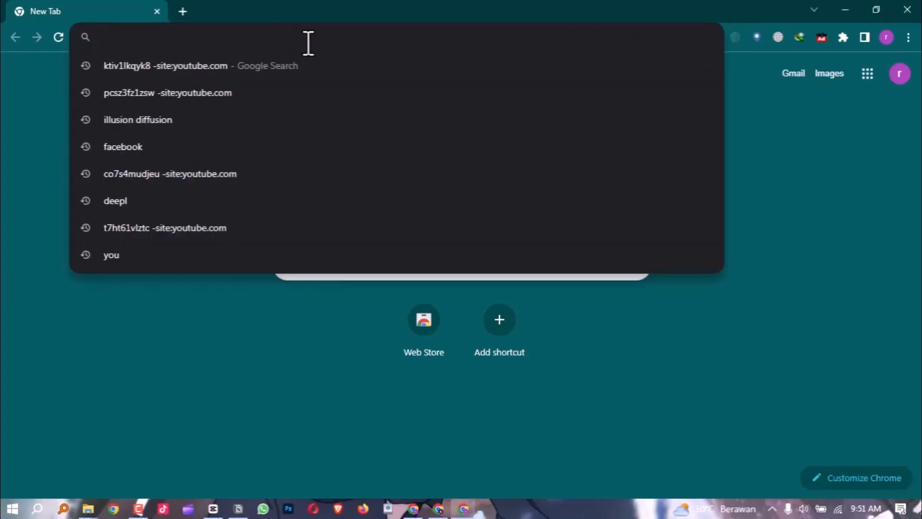
pyautogui.write('ilu')
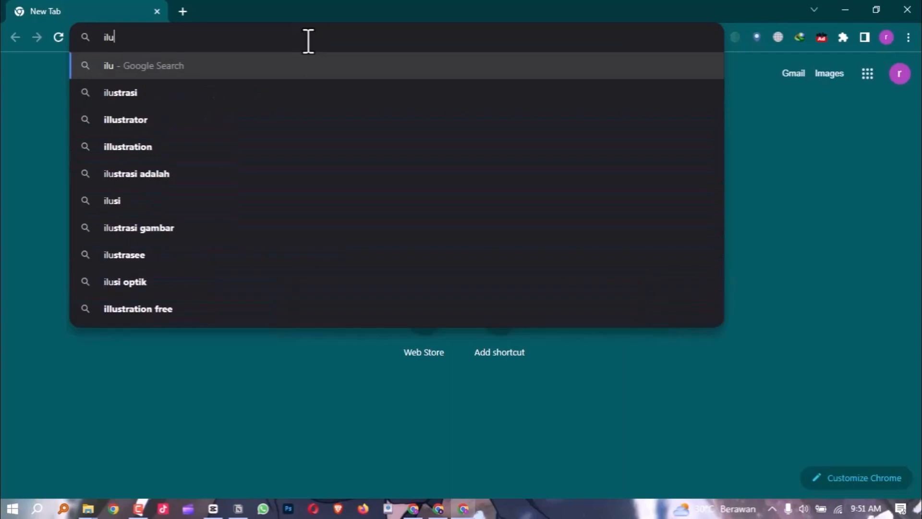
pyautogui.write('ss')
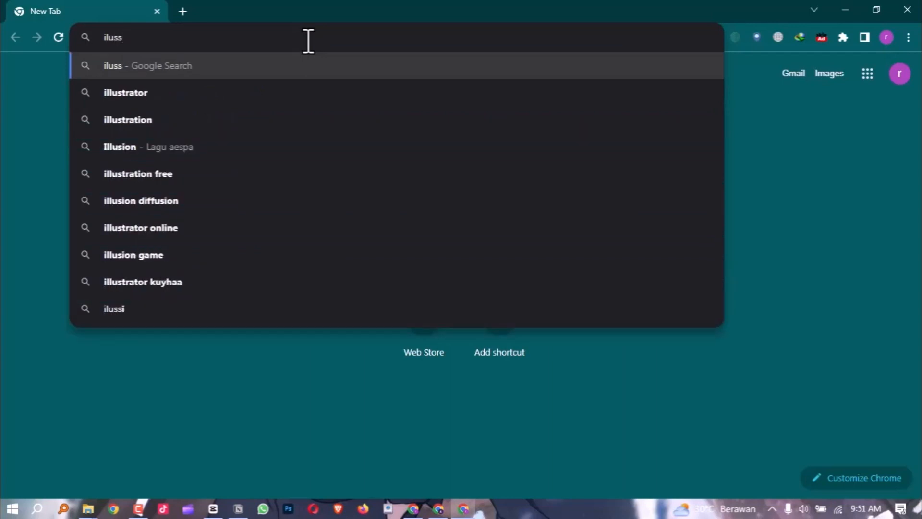
pyautogui.write('ion')
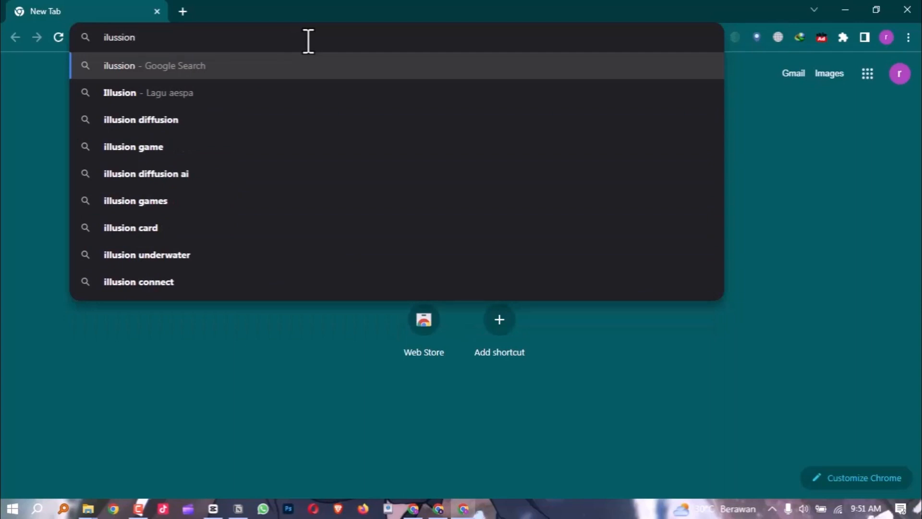
pyautogui.click(202, 125)
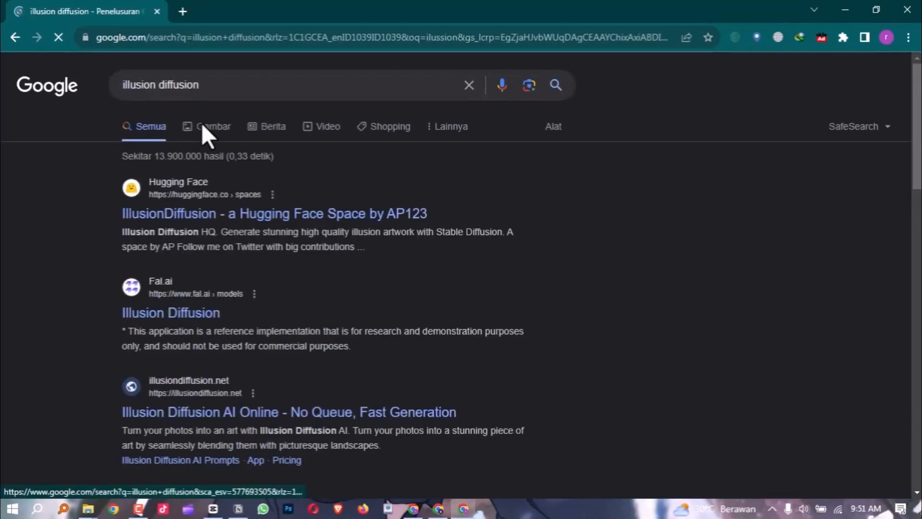
pyautogui.click(156, 212)
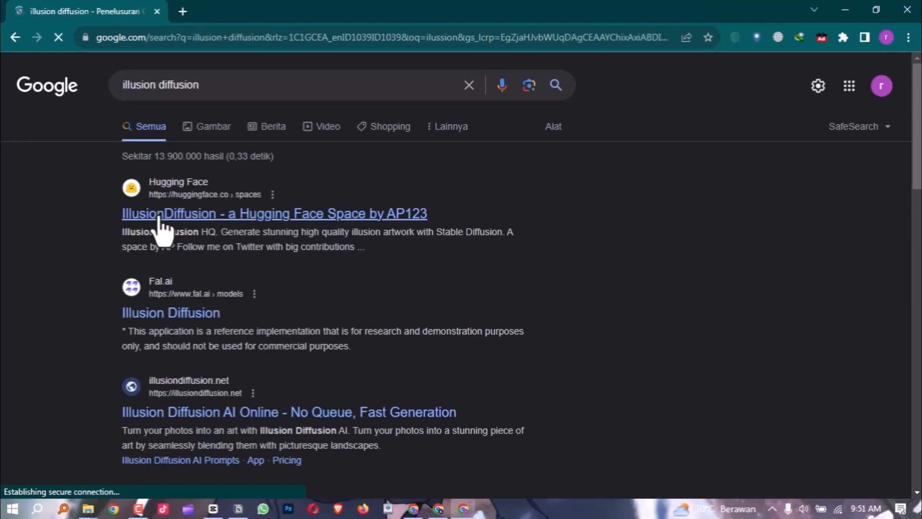
# Load the fine checkerboard example, fourth in the examples row, as the input illusion
pyautogui.scroll(-4, 398, 225)
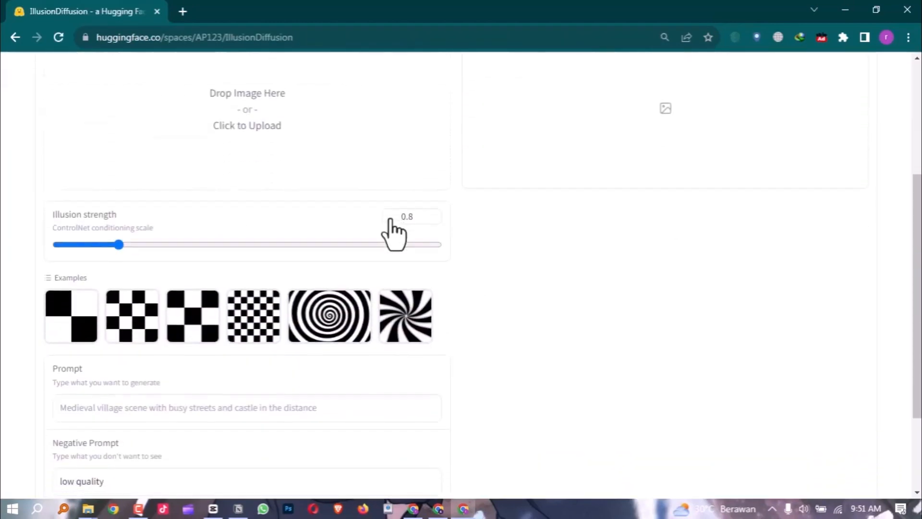
pyautogui.scroll(5, 390, 219)
pyautogui.scroll(-3, 391, 216)
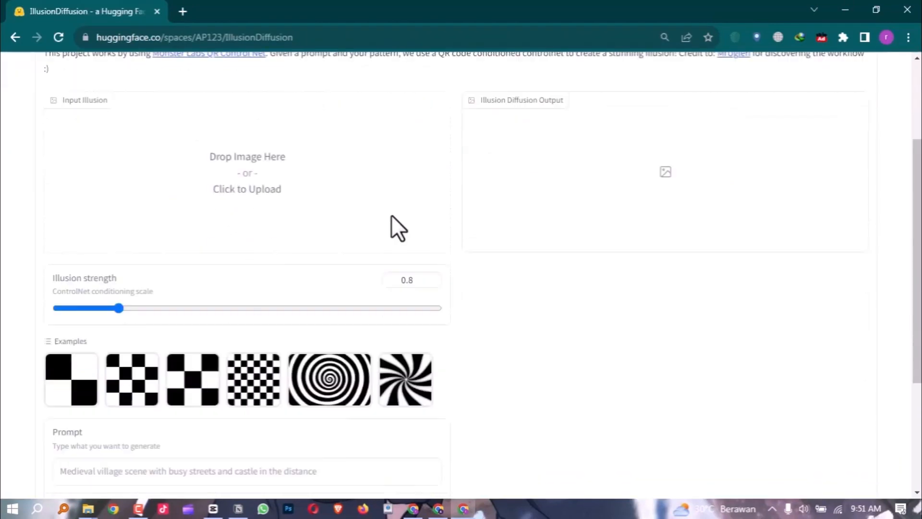
pyautogui.scroll(-4, 394, 225)
pyautogui.scroll(6, 394, 223)
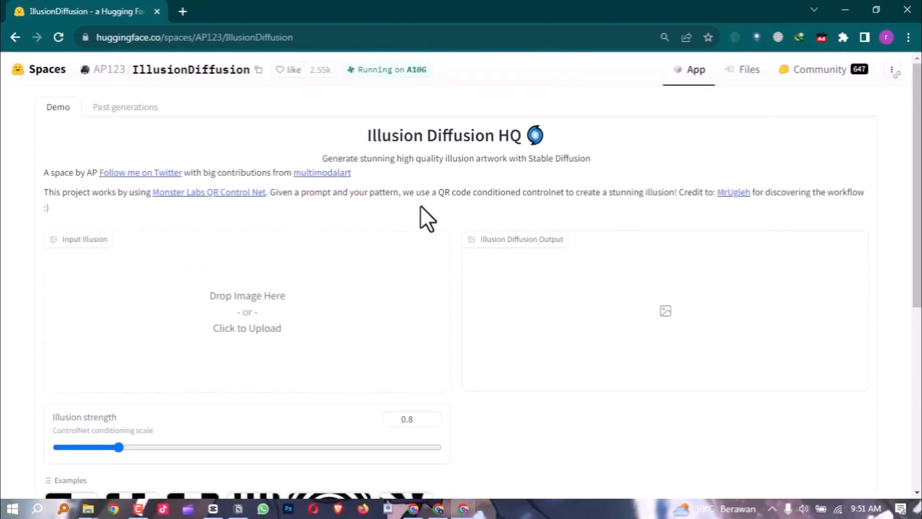
pyautogui.scroll(-1, 420, 214)
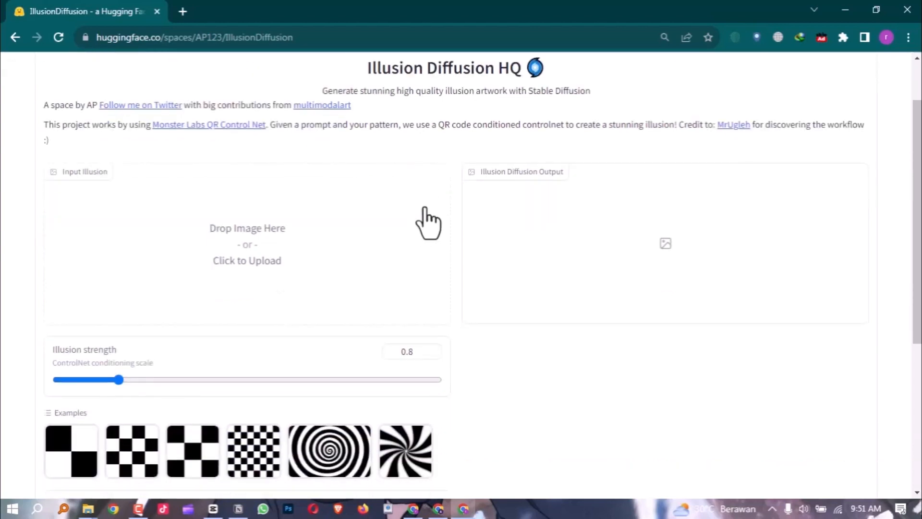
pyautogui.scroll(-1, 425, 223)
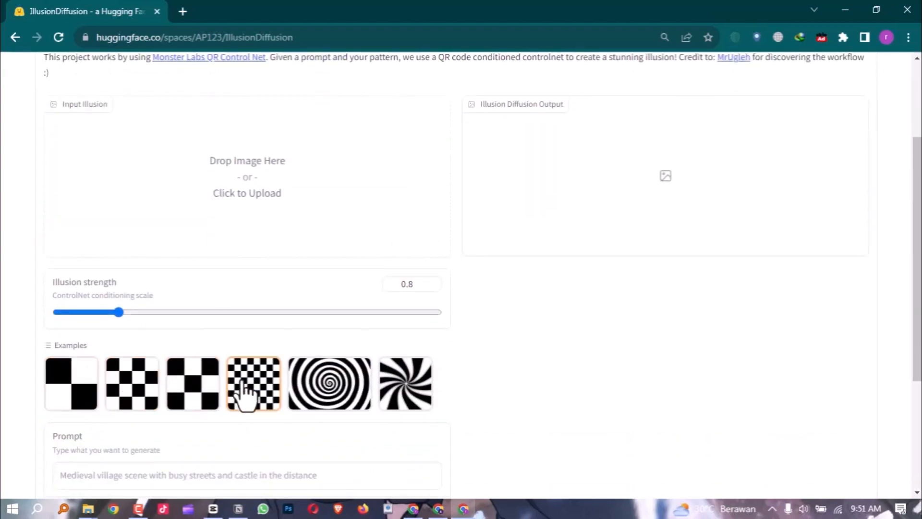
pyautogui.scroll(-1, 250, 387)
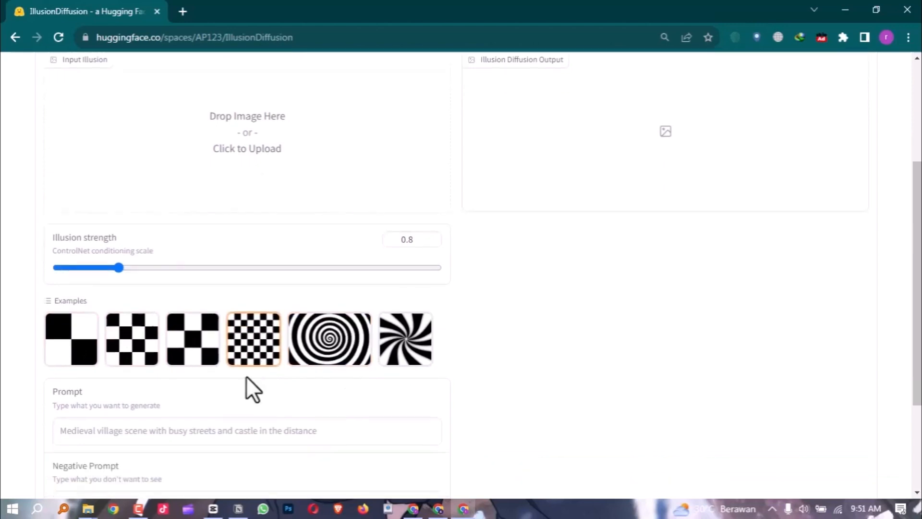
pyautogui.click(265, 320)
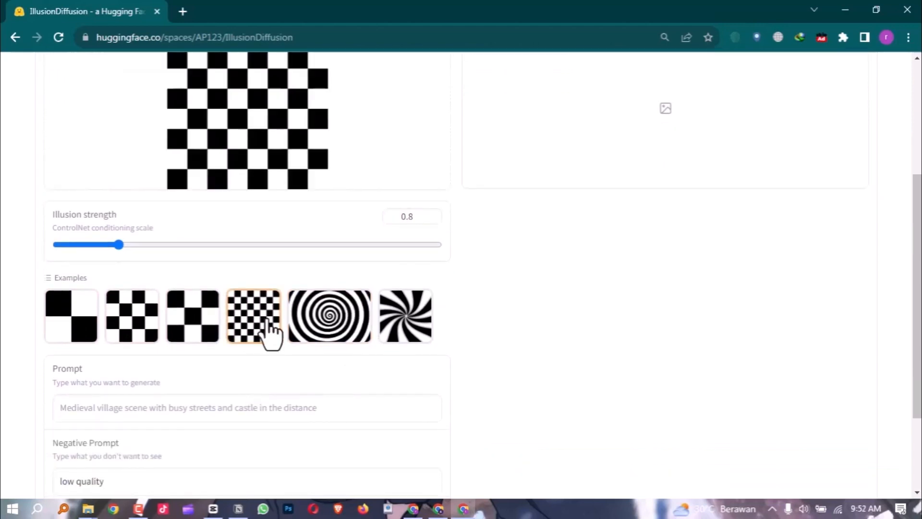
pyautogui.scroll(2, 269, 331)
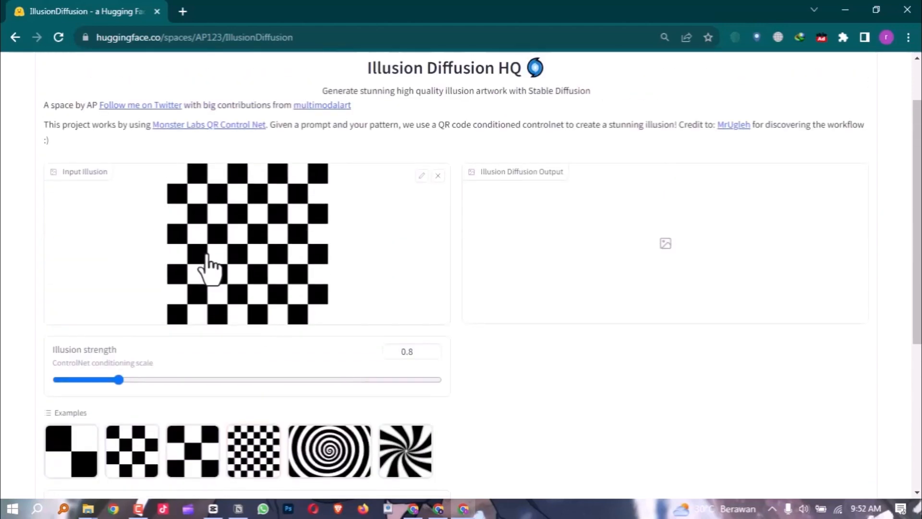
# Enter "a group of building" as the generation prompt
pyautogui.scroll(-3, 219, 317)
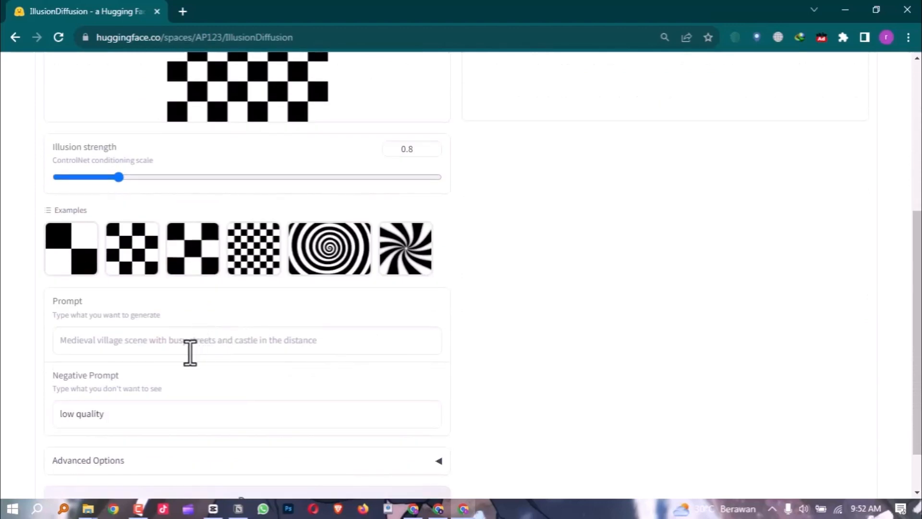
pyautogui.click(338, 339)
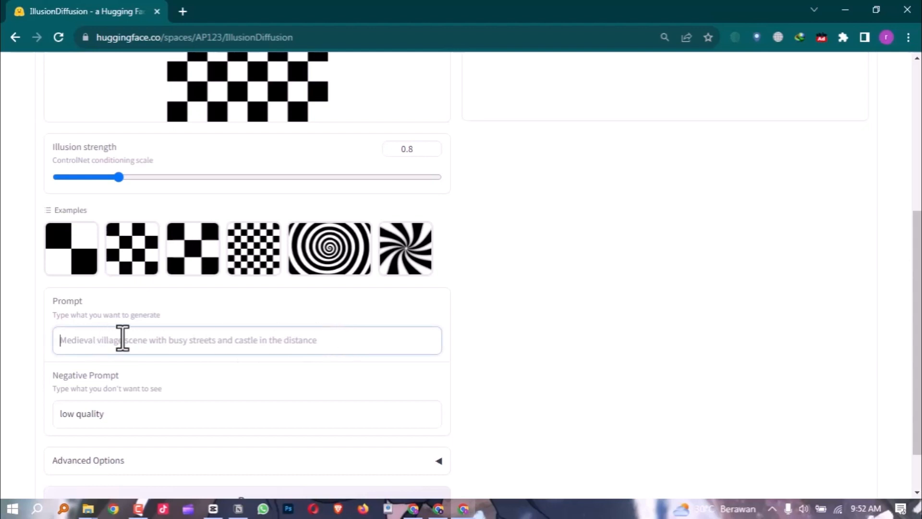
pyautogui.write('a')
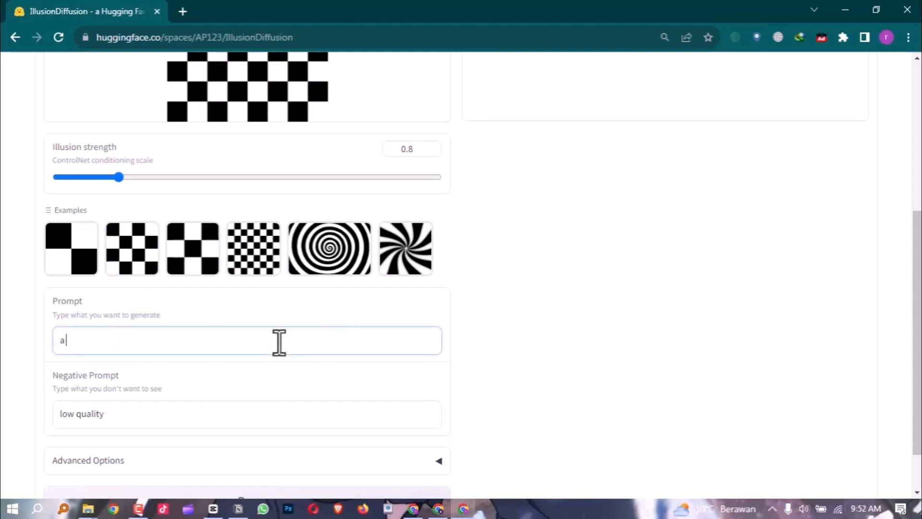
pyautogui.write(' gtou')
pyautogui.write('ro')
pyautogui.write('up of bu')
pyautogui.write('ilding')
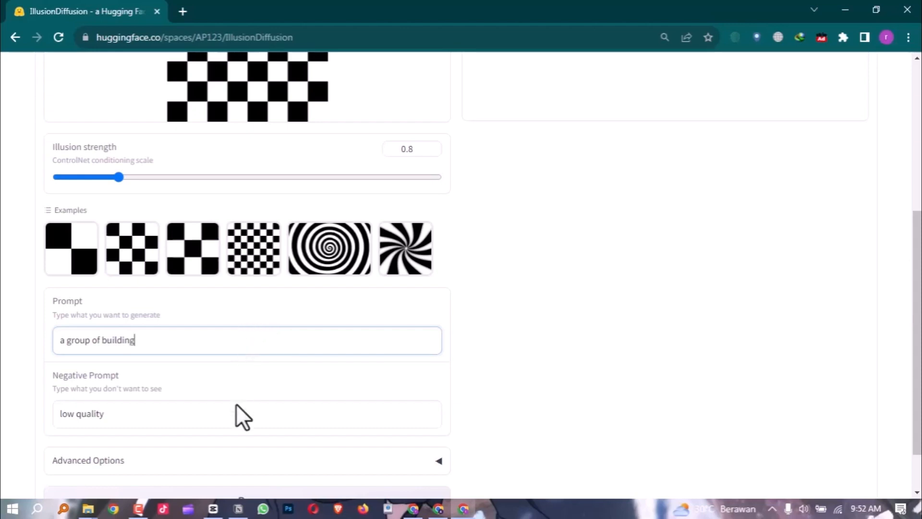
# Run the generation with the checkerboard pattern and the building prompt
pyautogui.scroll(-1, 217, 445)
pyautogui.click(249, 440)
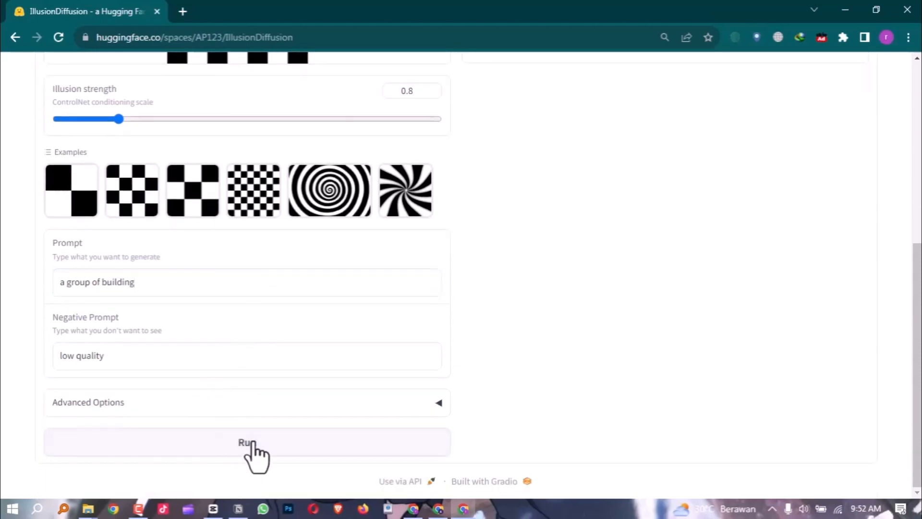
pyautogui.click(305, 441)
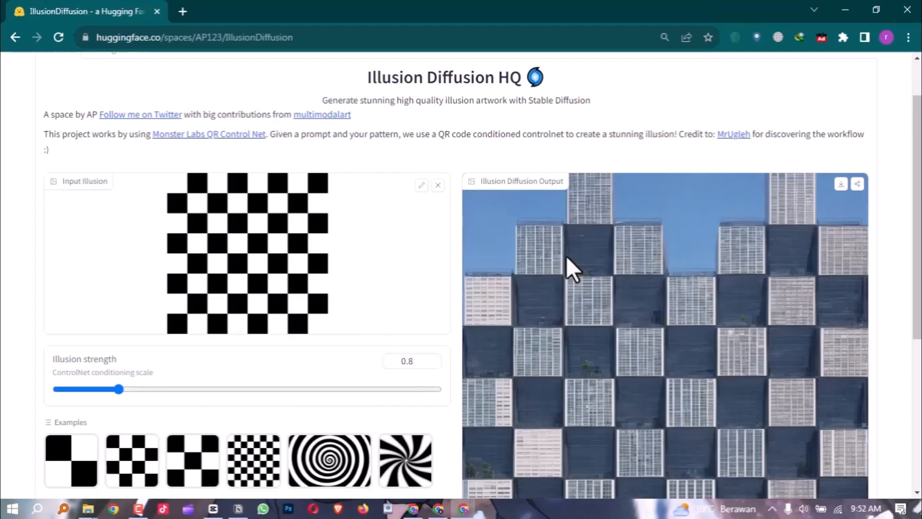
# Review the generated checkerboard building image and download it
pyautogui.scroll(-4, 650, 288)
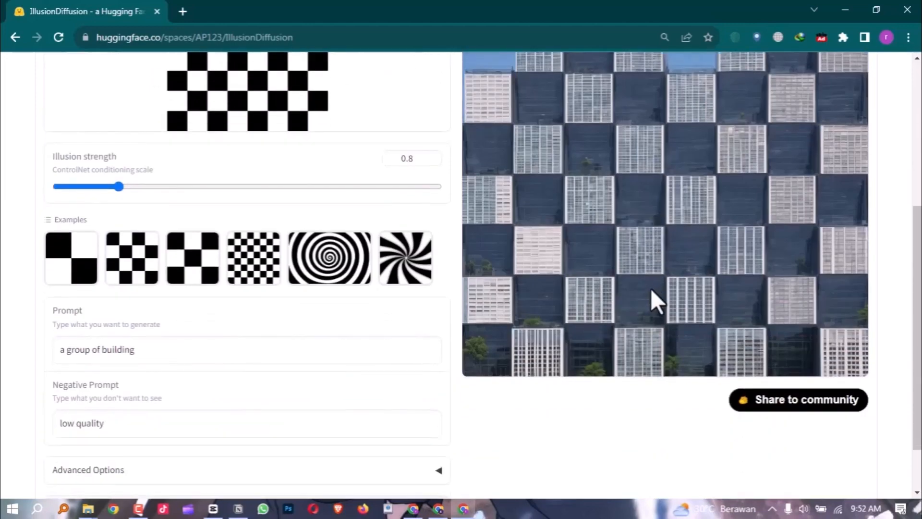
pyautogui.scroll(2, 651, 288)
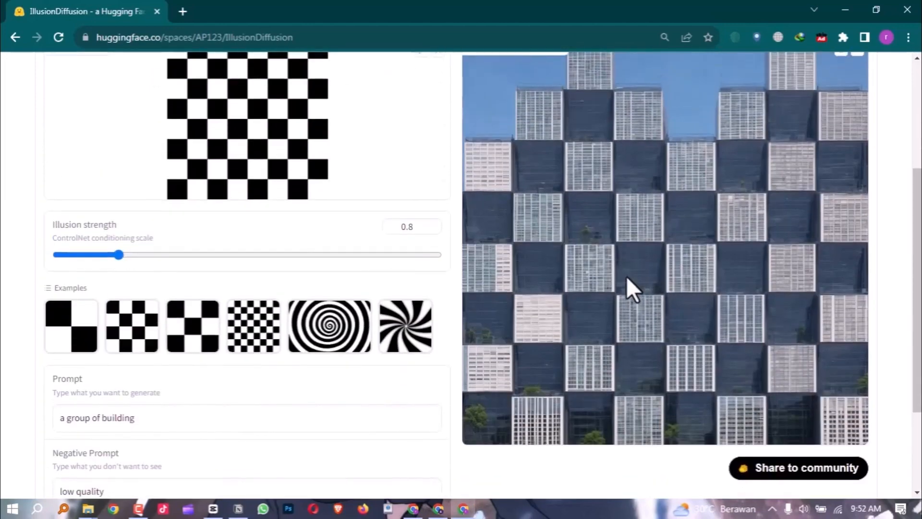
pyautogui.scroll(2, 626, 276)
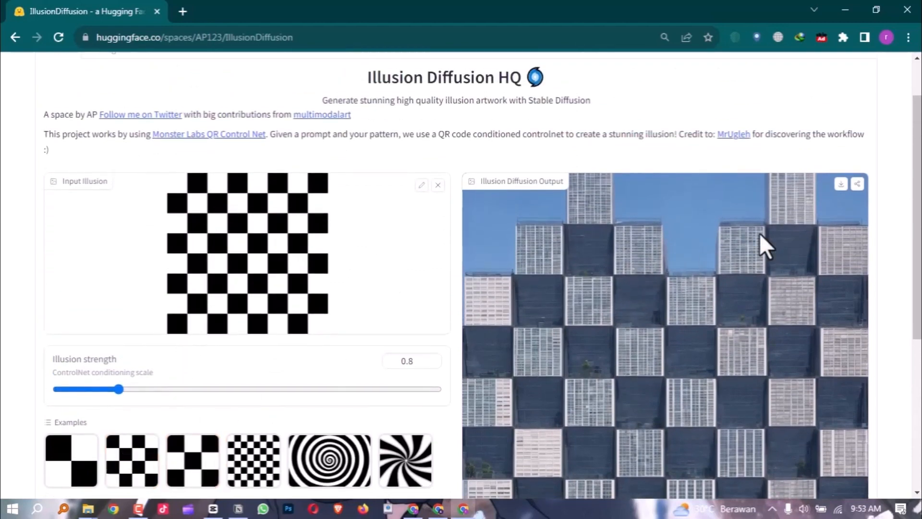
pyautogui.click(841, 185)
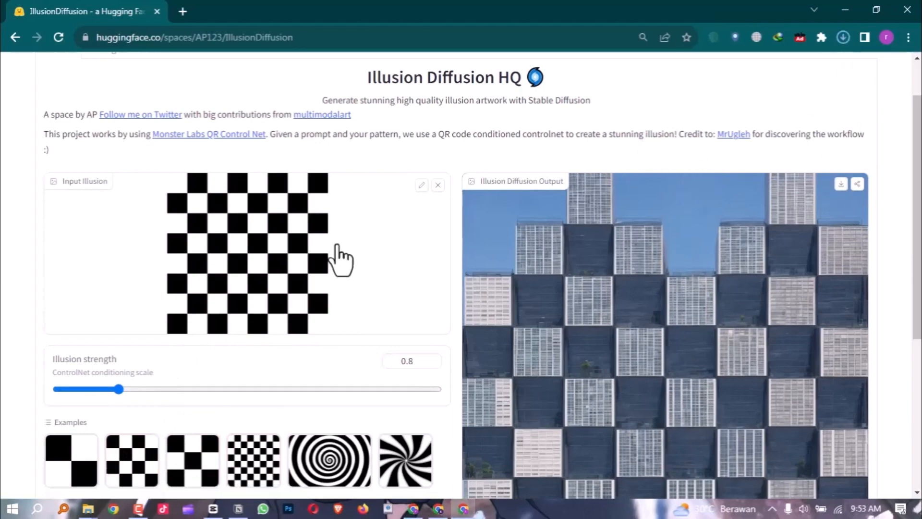
# Replace the checkerboard input illusion with the SUBSCRIBE image from the 11. ILUSSION DIFUSSION folder
pyautogui.scroll(-1, 344, 268)
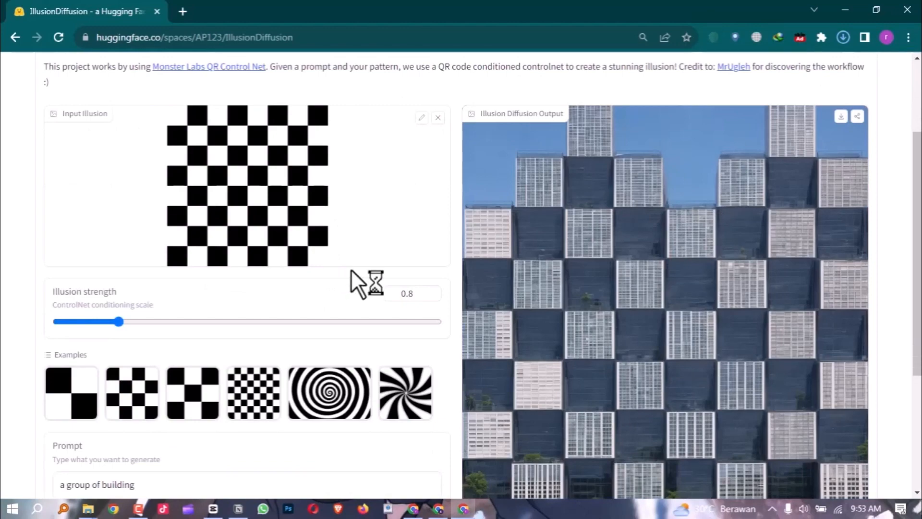
pyautogui.scroll(1, 365, 284)
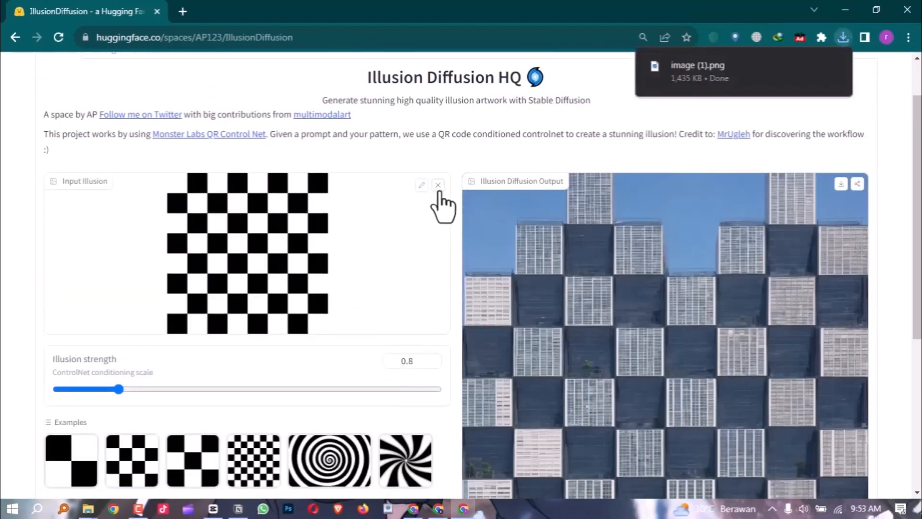
pyautogui.click(439, 186)
pyautogui.scroll(-1, 312, 365)
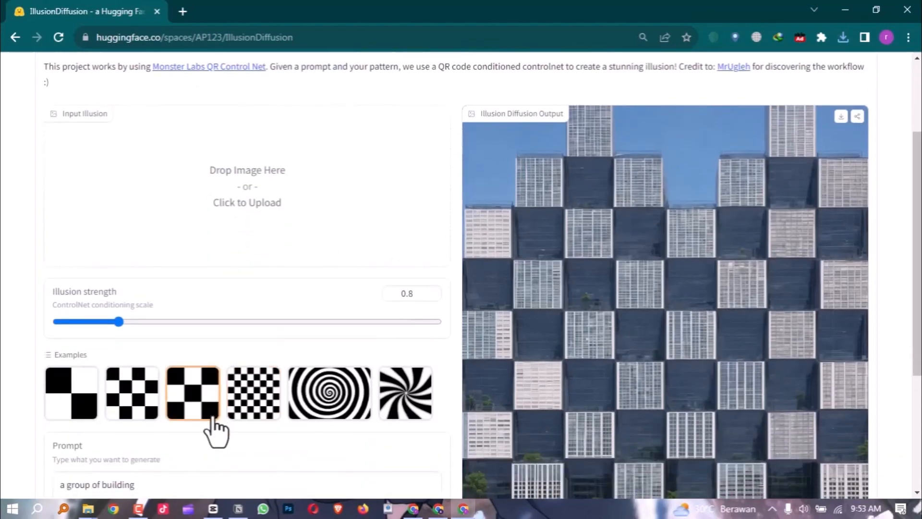
pyautogui.moveTo(89, 509)
pyautogui.click(344, 473)
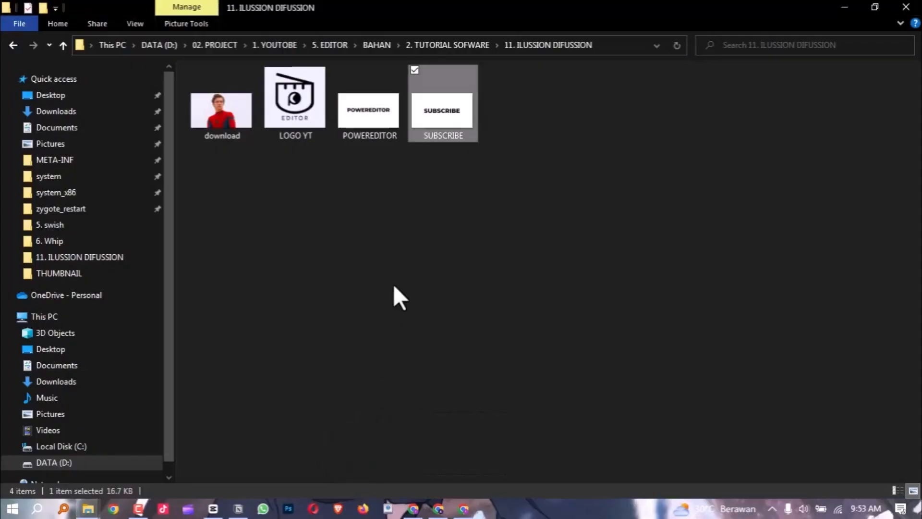
pyautogui.click(433, 200)
pyautogui.click(446, 120)
pyautogui.moveTo(451, 121); pyautogui.dragTo(463, 509)
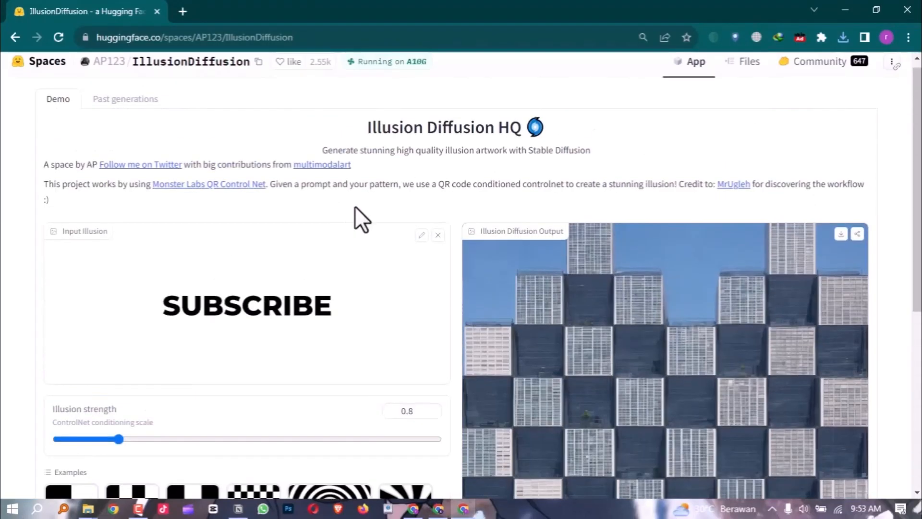
# Change the generation prompt to "a group of cat"
pyautogui.scroll(-6, 303, 289)
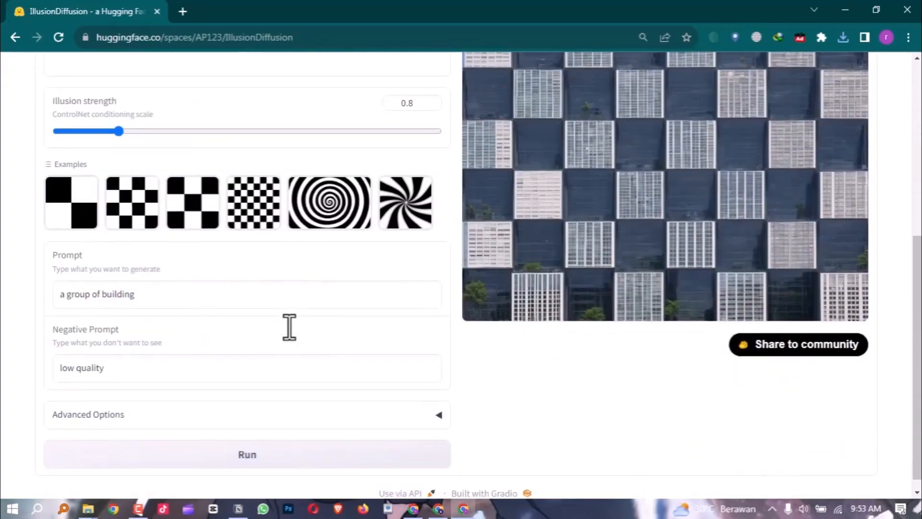
pyautogui.click(232, 288)
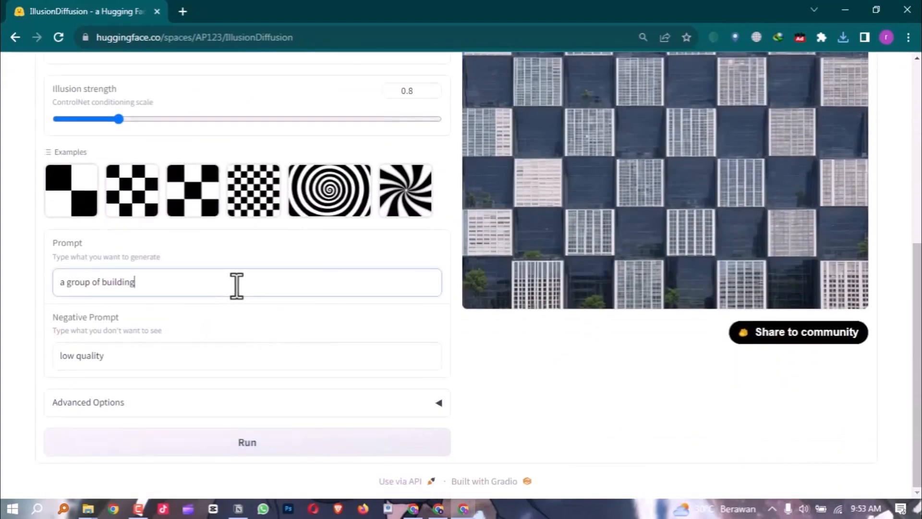
pyautogui.press('BackSpace')
pyautogui.press('BackSpace')
pyautogui.write('cat')
# Set the illusion strength to 1.49 for the SUBSCRIBE image
pyautogui.scroll(2, 255, 264)
pyautogui.scroll(4, 262, 272)
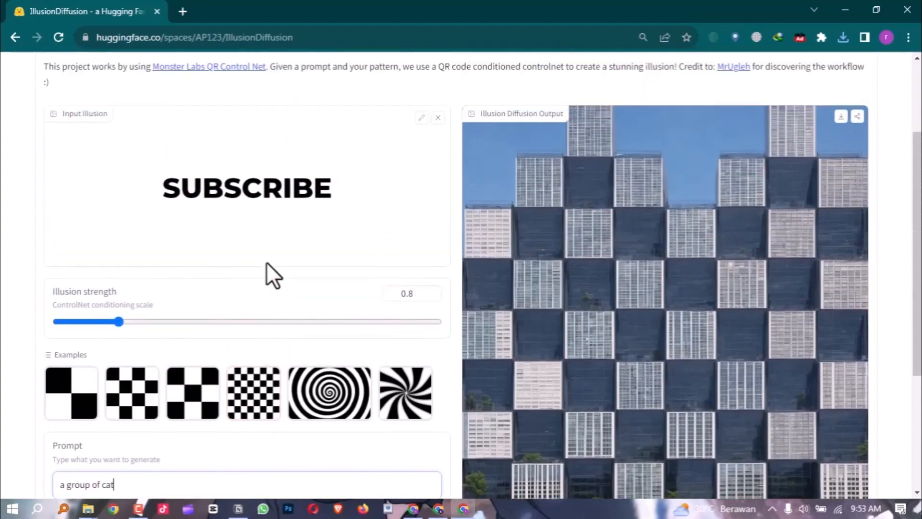
pyautogui.scroll(-6, 269, 279)
pyautogui.scroll(1, 274, 274)
pyautogui.scroll(4, 275, 272)
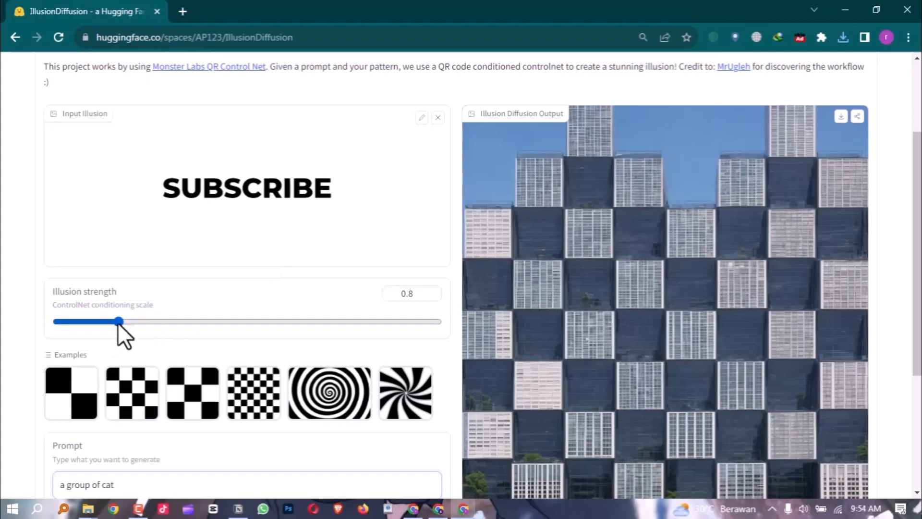
pyautogui.moveTo(117, 322); pyautogui.dragTo(162, 323)
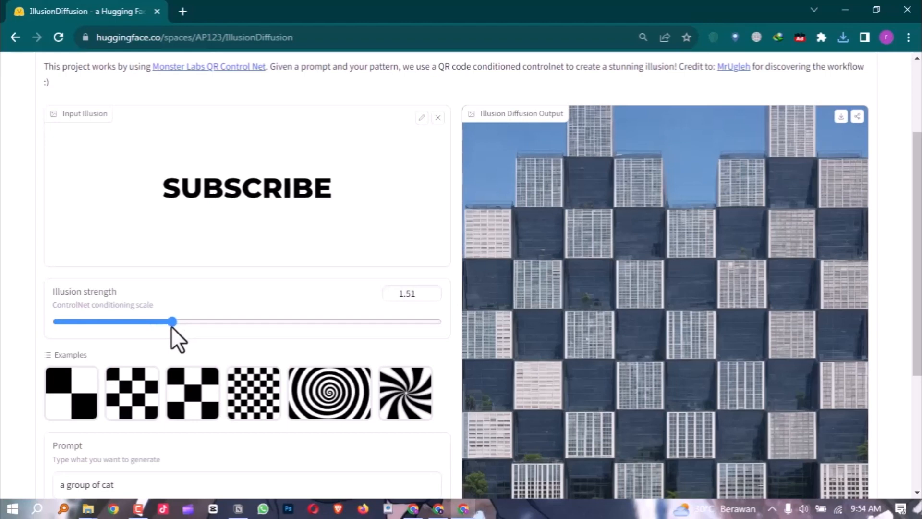
pyautogui.moveTo(171, 327); pyautogui.dragTo(169, 327)
pyautogui.scroll(-4, 293, 322)
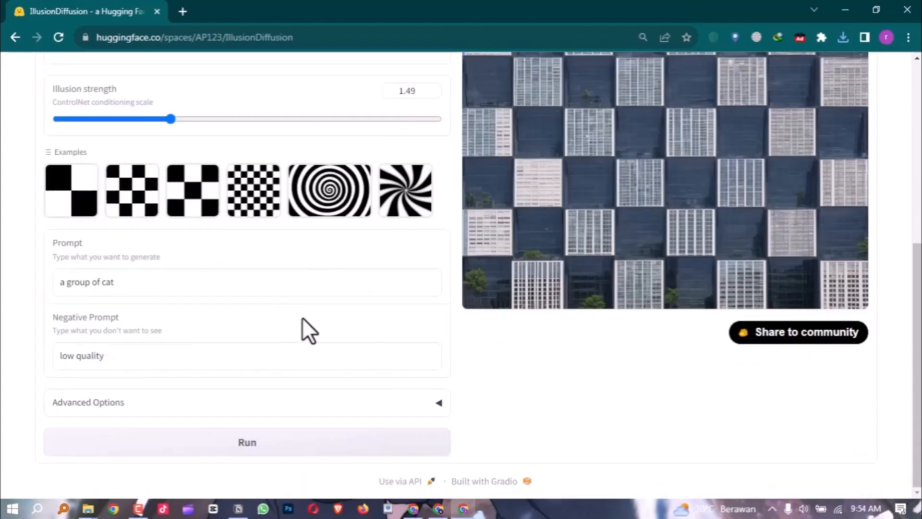
# Generate the cat illusion from the SUBSCRIBE image and download the output
pyautogui.click(300, 454)
pyautogui.scroll(7, 505, 241)
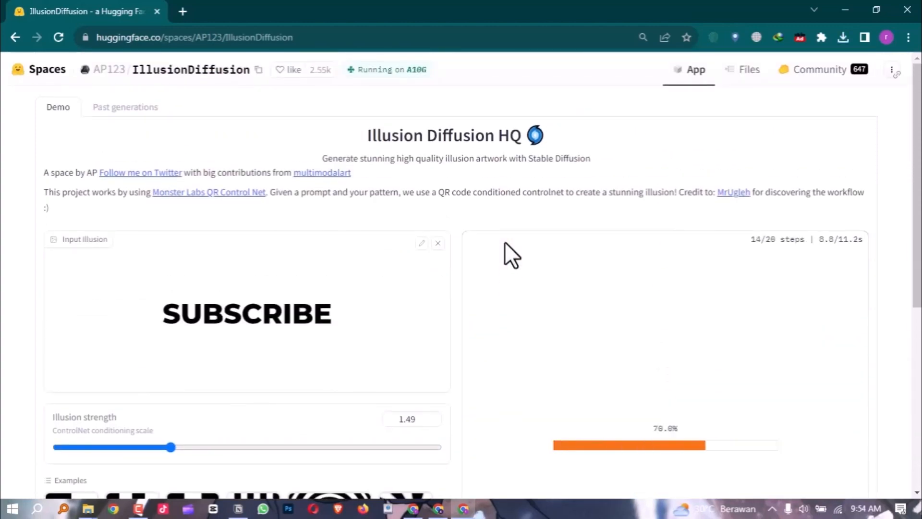
pyautogui.scroll(-1, 720, 254)
pyautogui.scroll(-3, 730, 254)
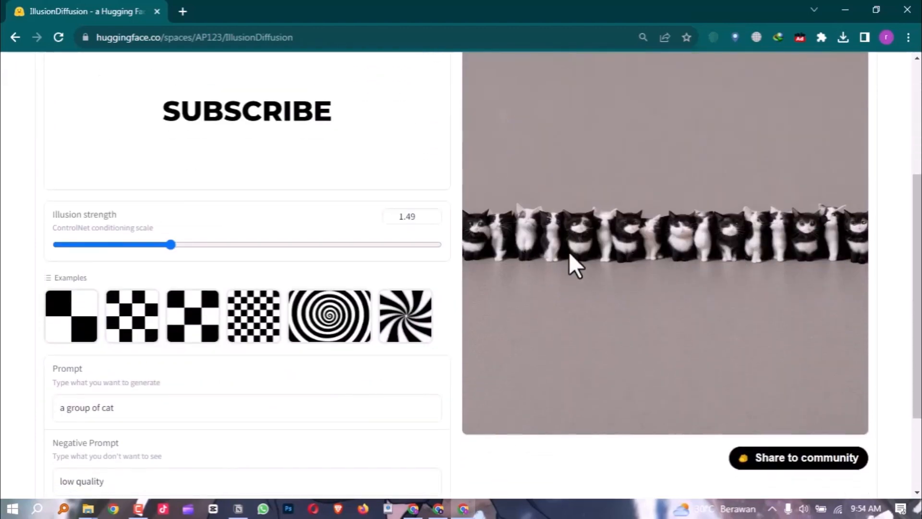
pyautogui.scroll(3, 811, 252)
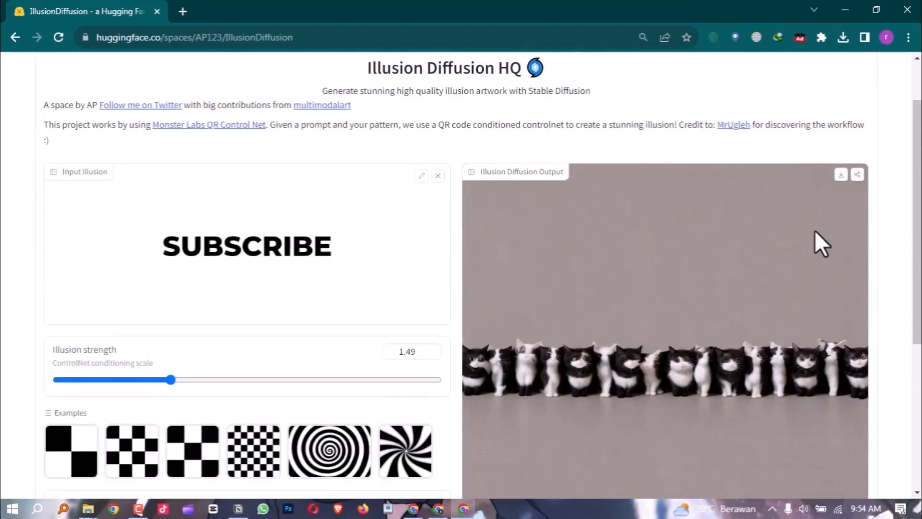
pyautogui.click(827, 177)
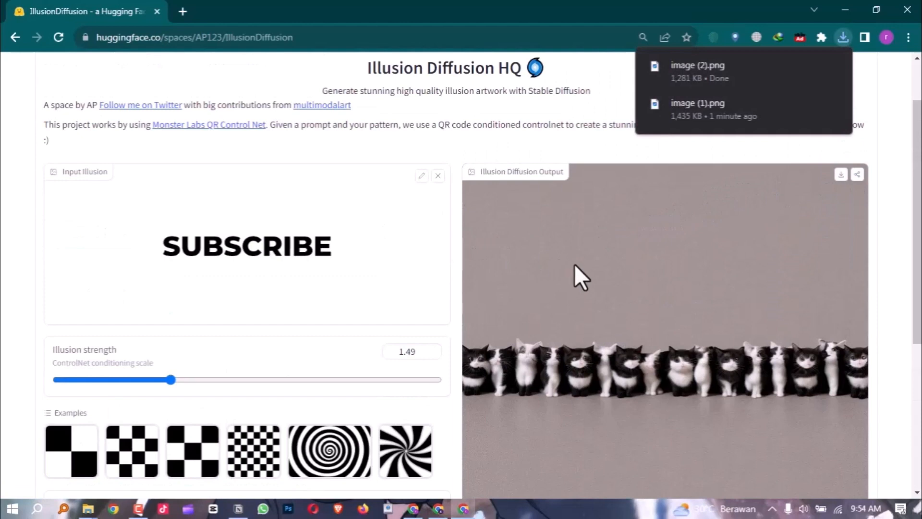
# Replace the SUBSCRIBE input illusion with the "download" image from the 11. ILUSSION DIFUSSION folder
pyautogui.scroll(-3, 544, 324)
pyautogui.click(438, 176)
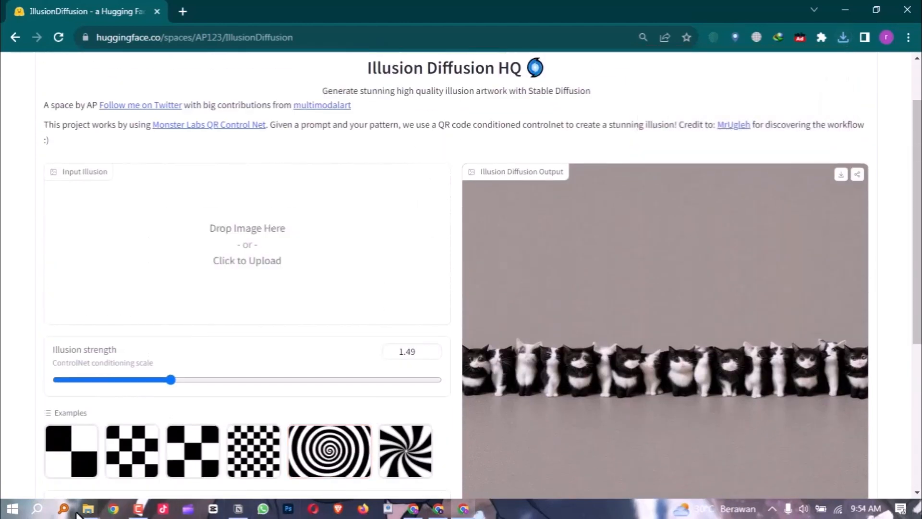
pyautogui.moveTo(88, 510)
pyautogui.click(356, 472)
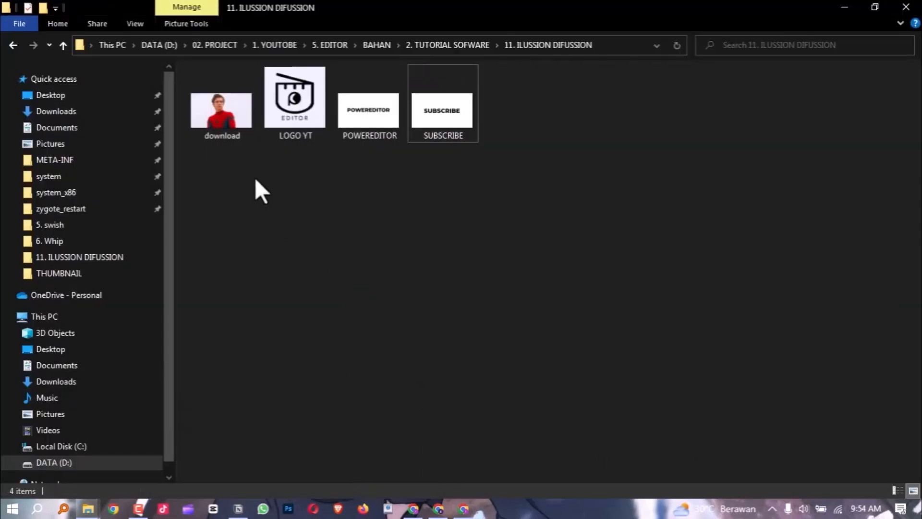
pyautogui.moveTo(233, 121); pyautogui.dragTo(256, 252)
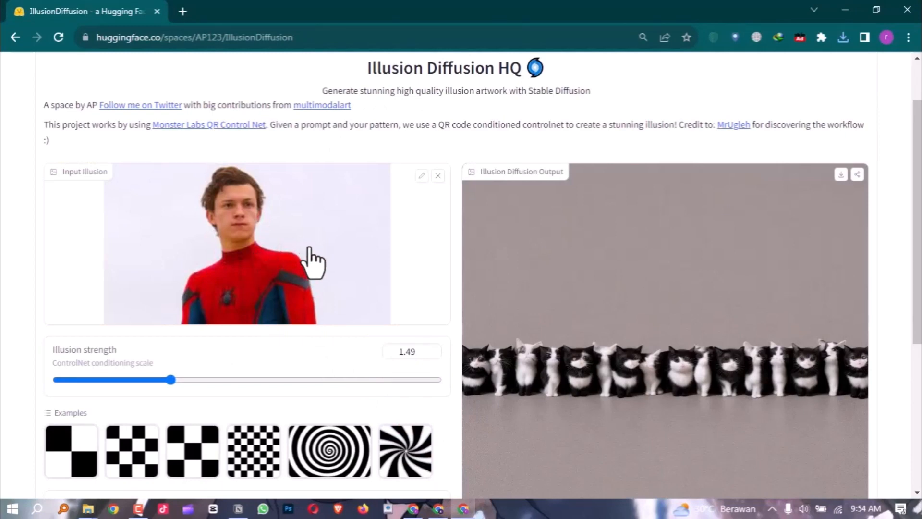
# Change the generation prompt to "a beautiful looking forest"
pyautogui.scroll(-5, 310, 262)
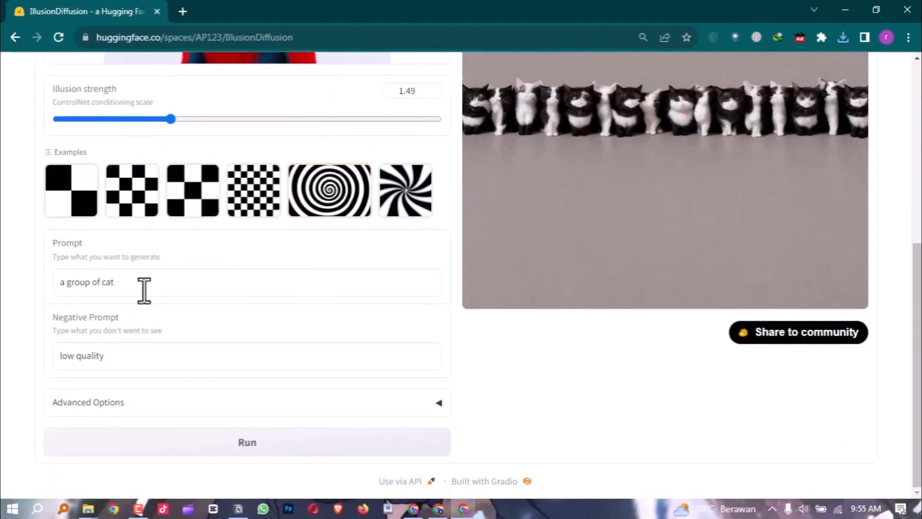
pyautogui.moveTo(145, 290); pyautogui.dragTo(59, 286)
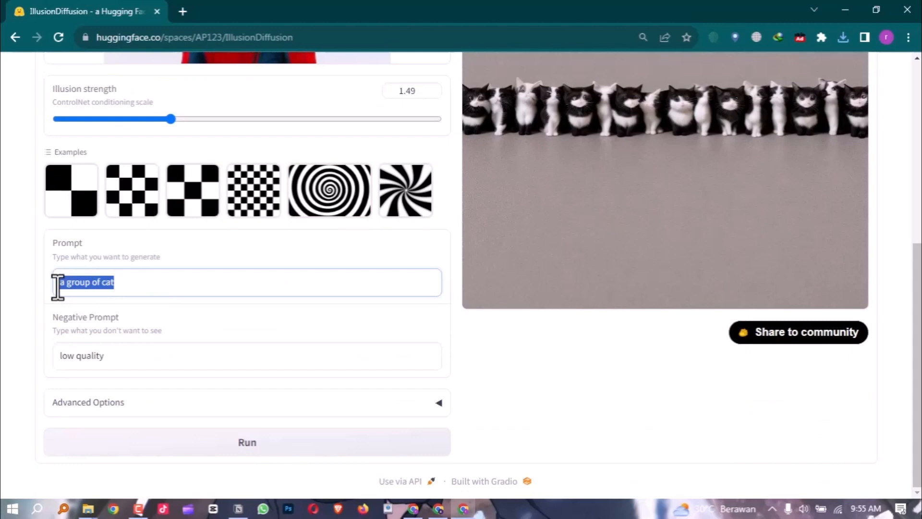
pyautogui.write('a beaut')
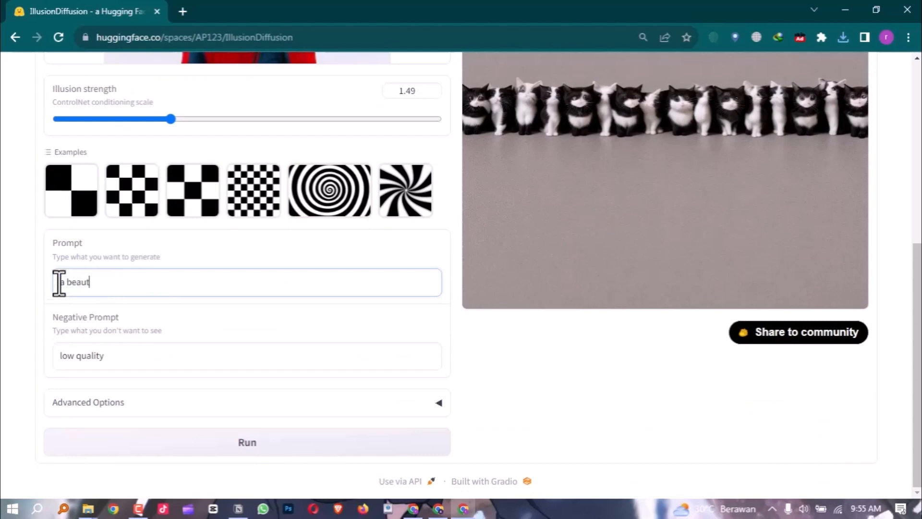
pyautogui.write('iful looking forest')
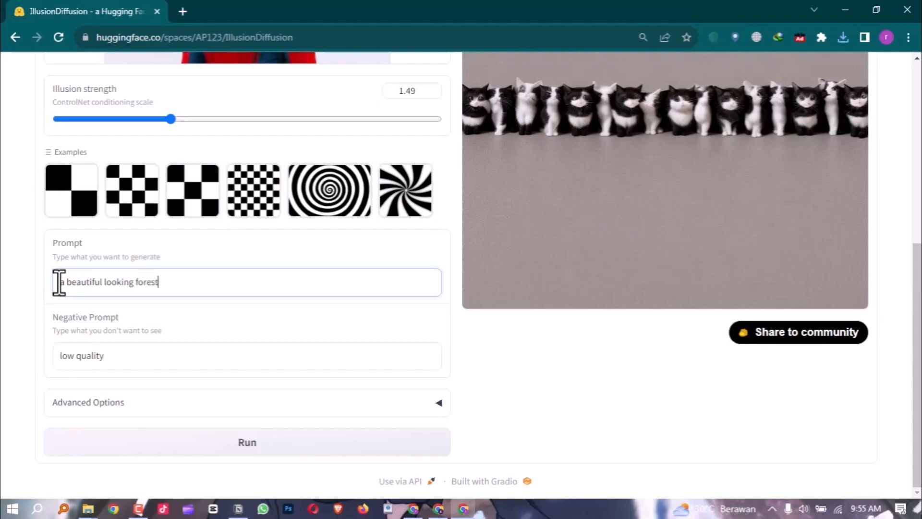
# Generate the forest illusion from the uploaded photo, compare it with the input and download the output
pyautogui.scroll(4, 138, 222)
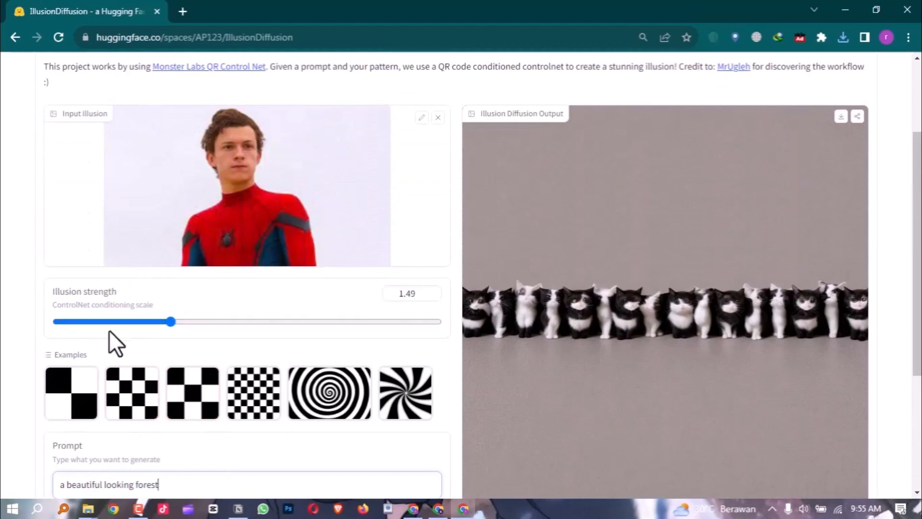
pyautogui.scroll(-4, 206, 317)
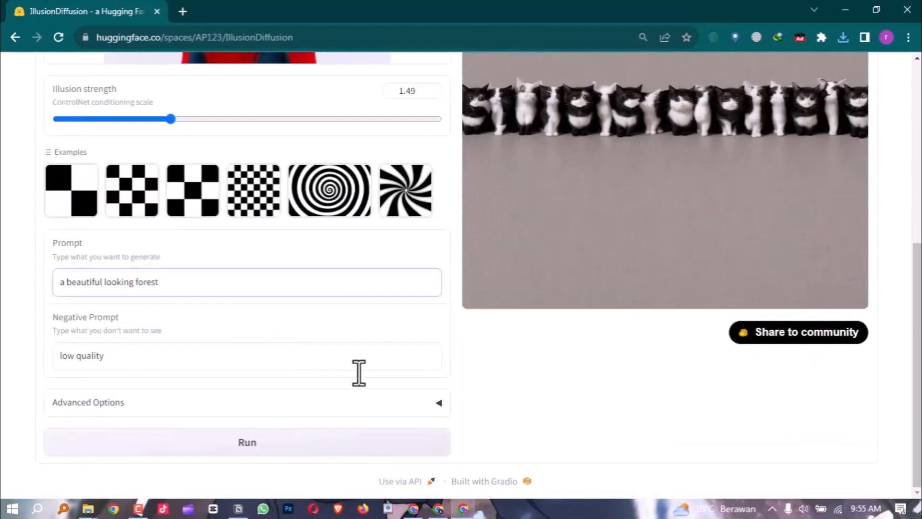
pyautogui.click(342, 440)
pyautogui.scroll(4, 345, 328)
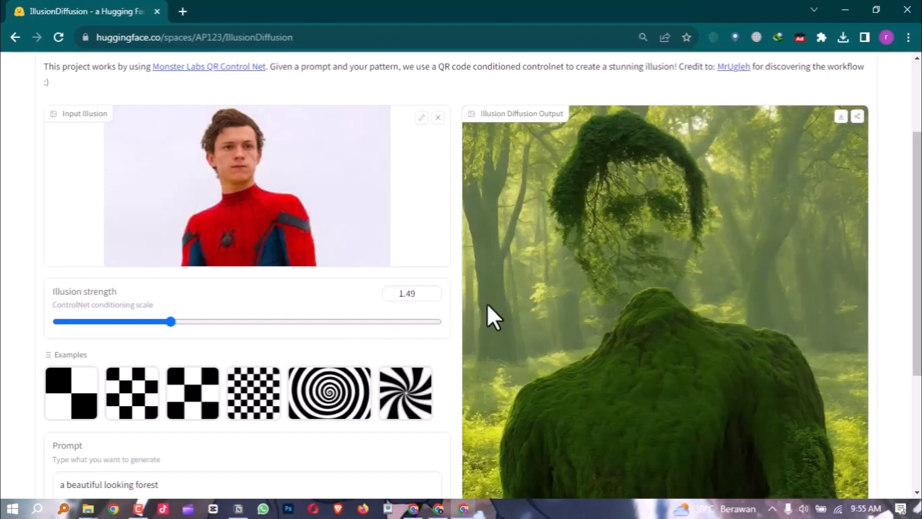
pyautogui.scroll(-3, 659, 261)
pyautogui.scroll(3, 719, 266)
pyautogui.scroll(-1, 287, 202)
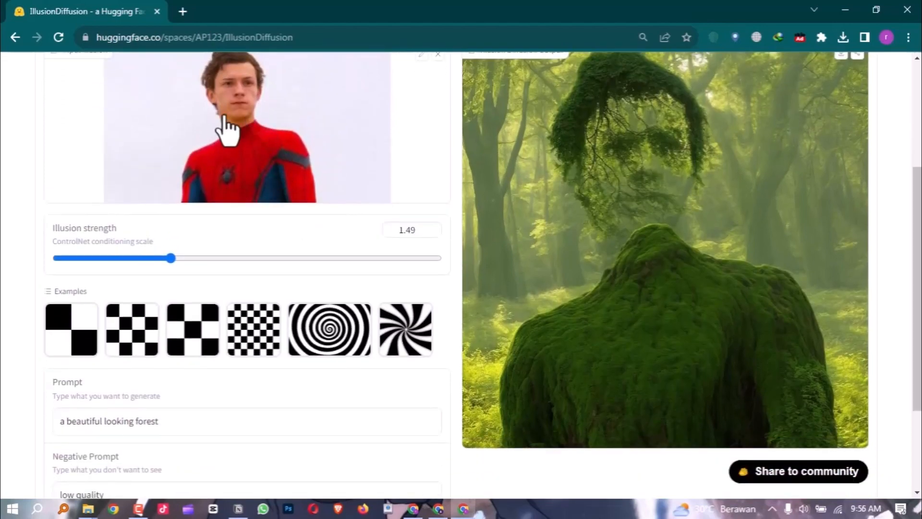
pyautogui.scroll(1, 228, 130)
pyautogui.click(841, 117)
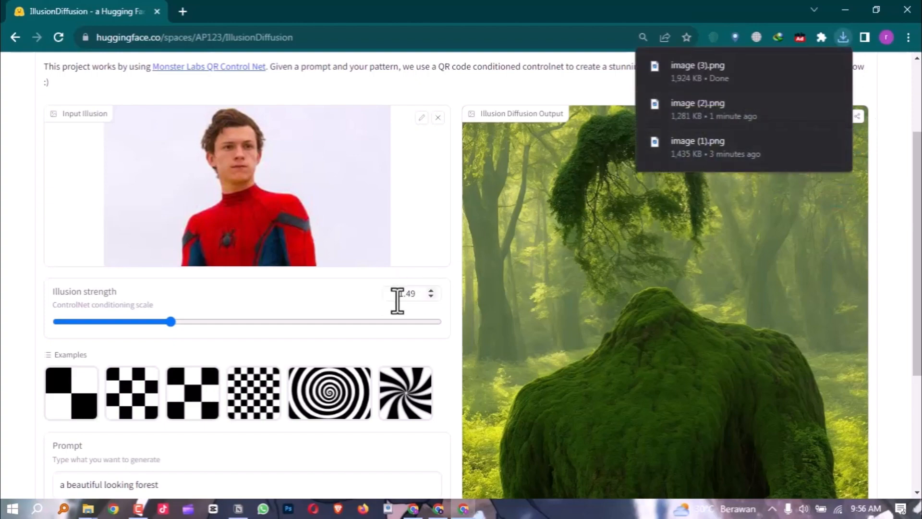
# Replace the photo in the input illusion with the LOGO YT image from the 11. ILUSSION DIFUSSION folder
pyautogui.scroll(-1, 360, 345)
pyautogui.scroll(-1, 357, 333)
pyautogui.scroll(2, 360, 339)
pyautogui.scroll(1, 443, 137)
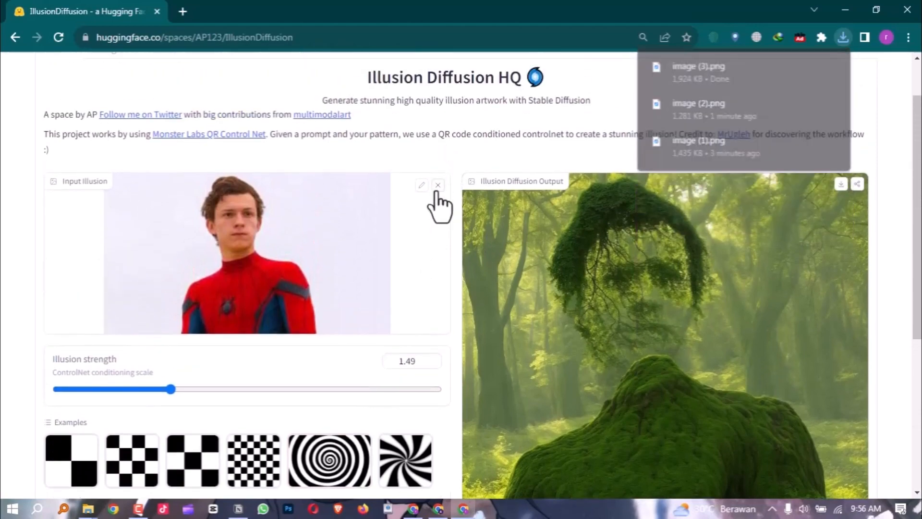
pyautogui.click(438, 185)
pyautogui.moveTo(87, 513)
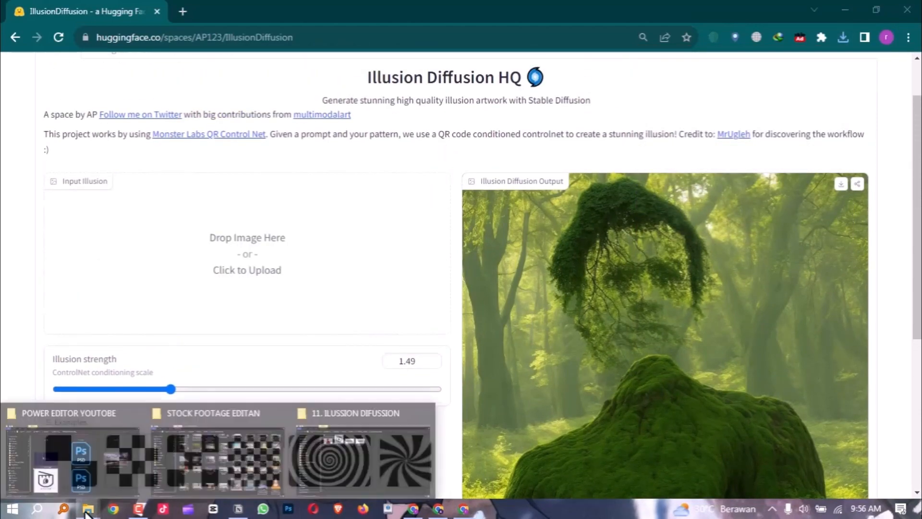
pyautogui.click(335, 454)
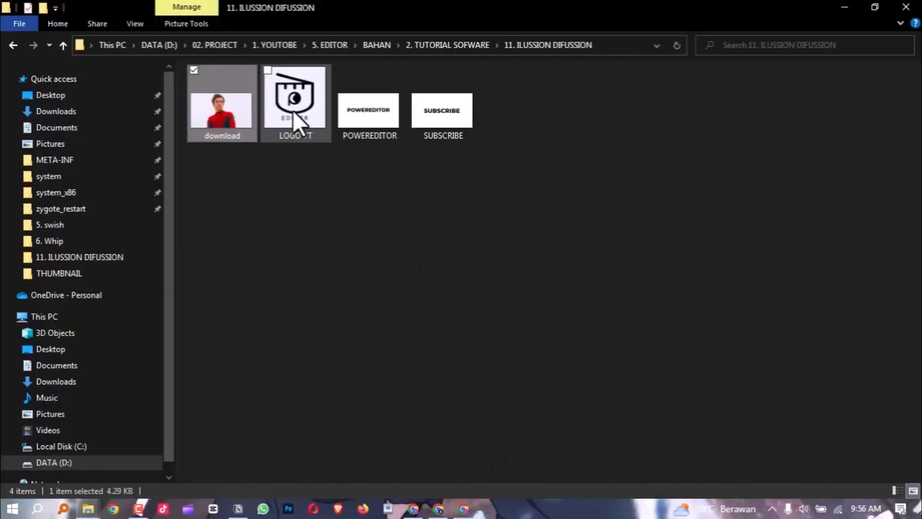
pyautogui.moveTo(293, 111); pyautogui.dragTo(305, 269)
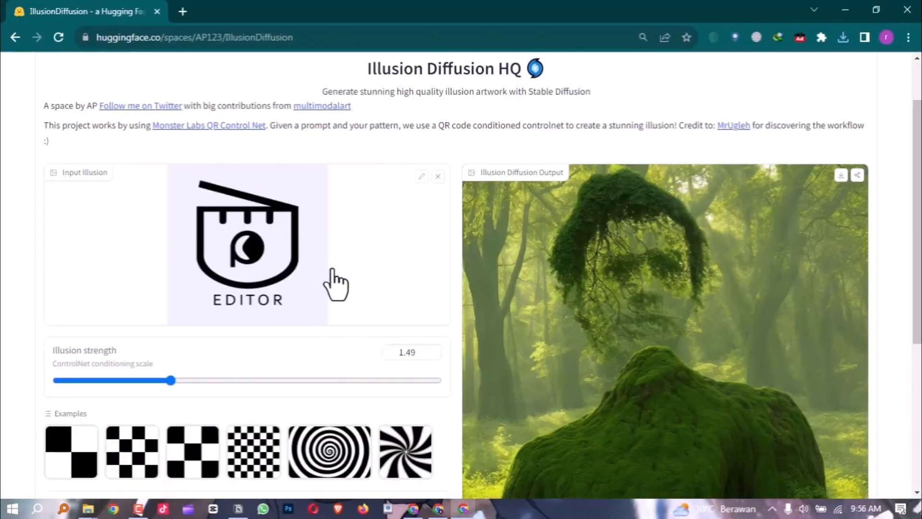
# Set the illusion strength to 1.57 for the logo image
pyautogui.scroll(-5, 336, 282)
pyautogui.scroll(3, 282, 249)
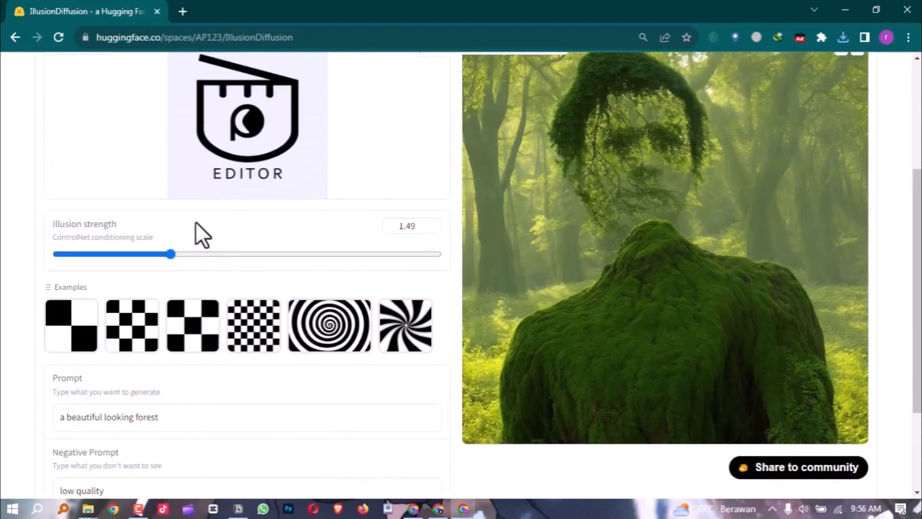
pyautogui.moveTo(174, 253); pyautogui.dragTo(176, 255)
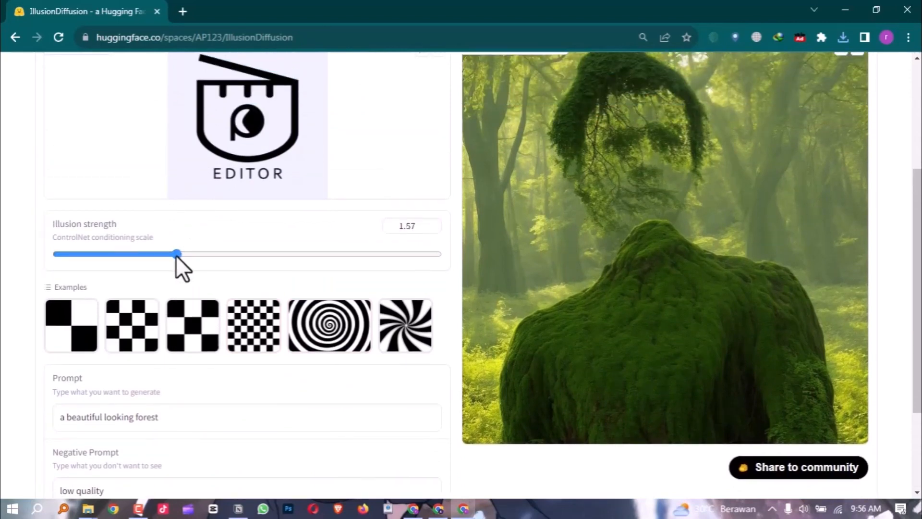
# Change the last word of the prompt so that it reads "a beautiful looking grass"
pyautogui.scroll(-3, 244, 303)
pyautogui.click(218, 291)
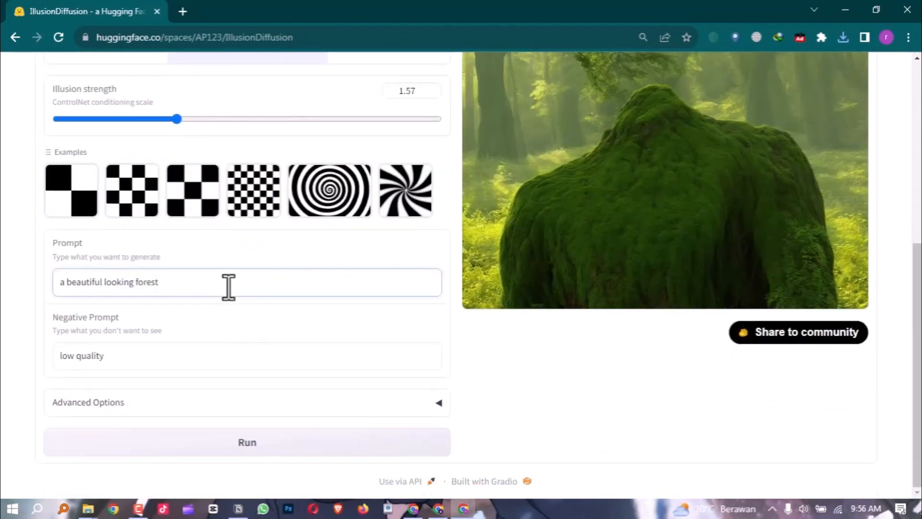
pyautogui.press('BackSpace')
pyautogui.press('BackSpace')
pyautogui.press('BackSpace')
pyautogui.write('gras')
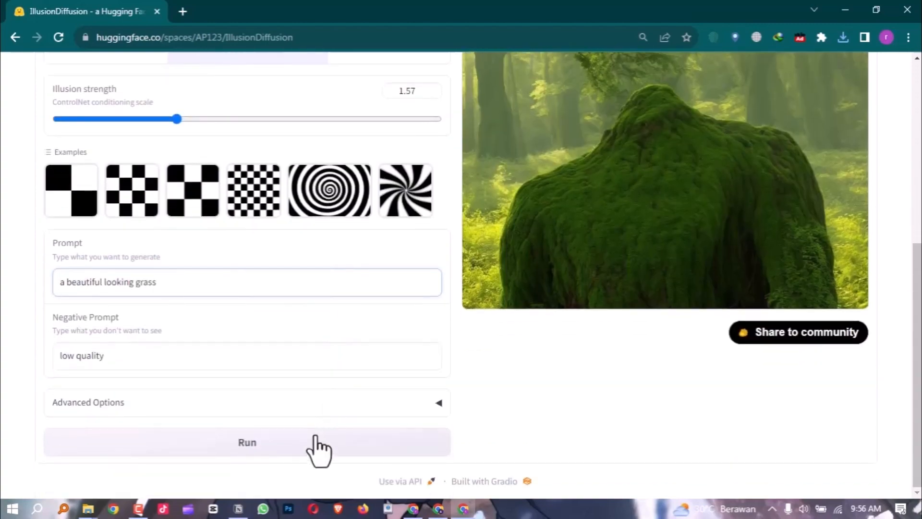
# Generate the grass illusion from the logo, compare it with the input and download the output image
pyautogui.click(317, 444)
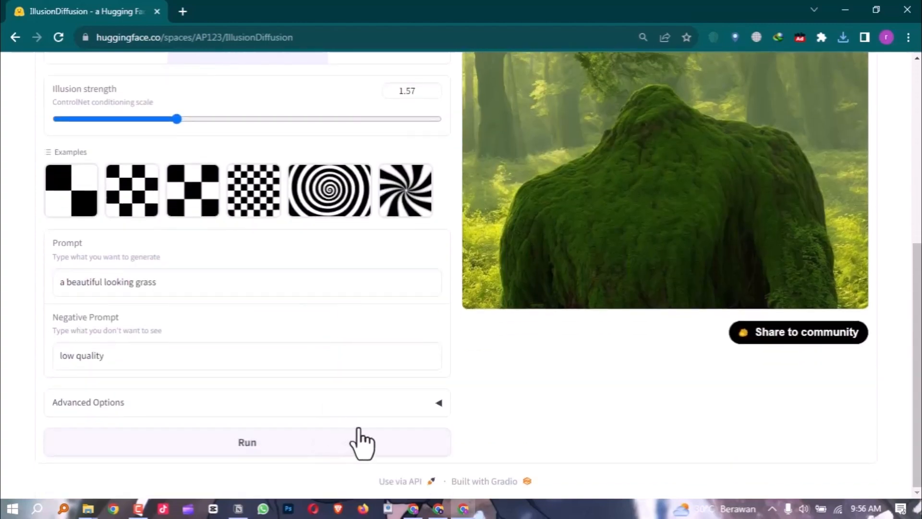
pyautogui.scroll(5, 335, 416)
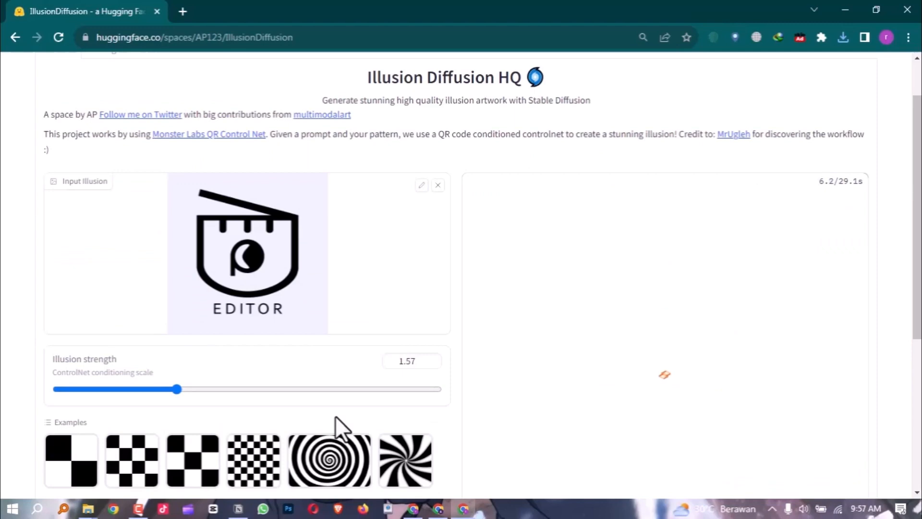
pyautogui.scroll(-4, 544, 405)
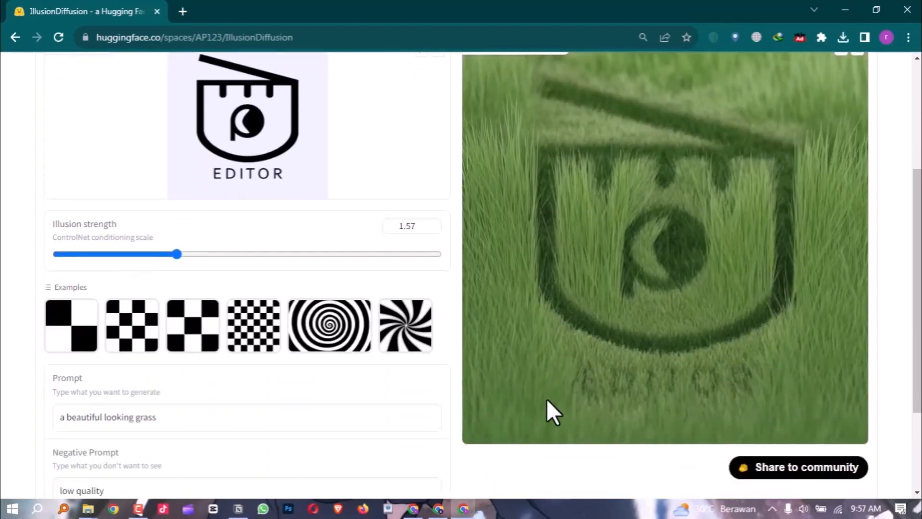
pyautogui.scroll(-1, 550, 331)
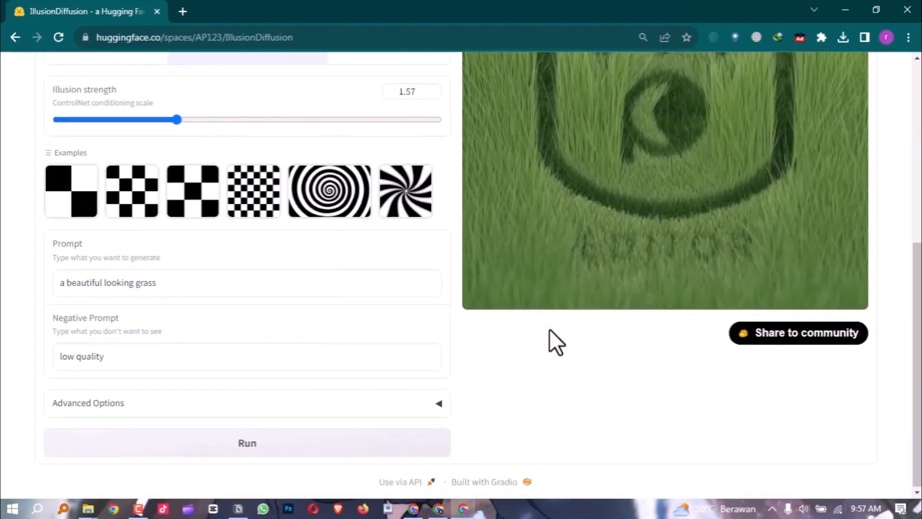
pyautogui.scroll(4, 550, 331)
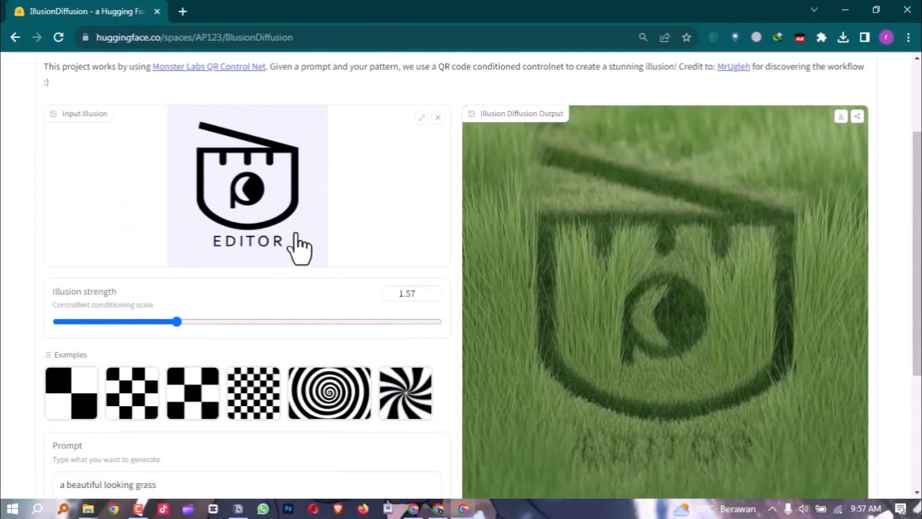
pyautogui.scroll(3, 298, 257)
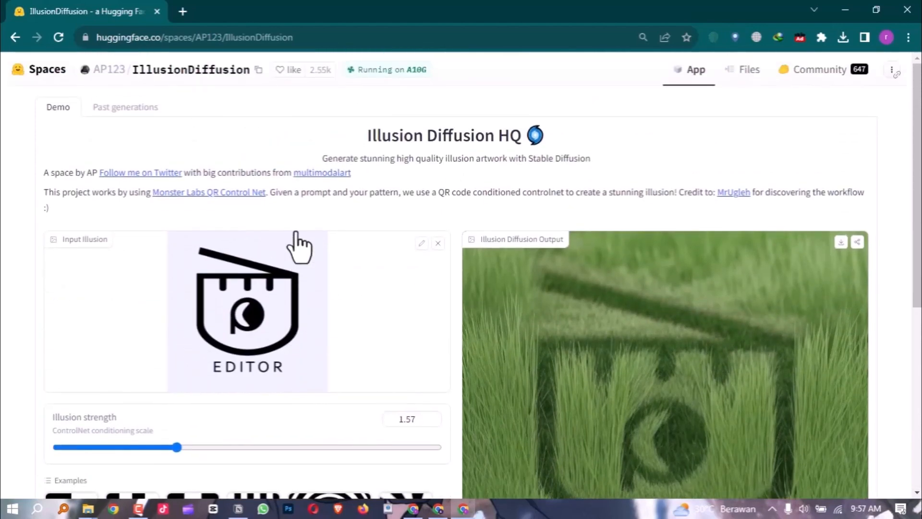
pyautogui.scroll(-1, 298, 247)
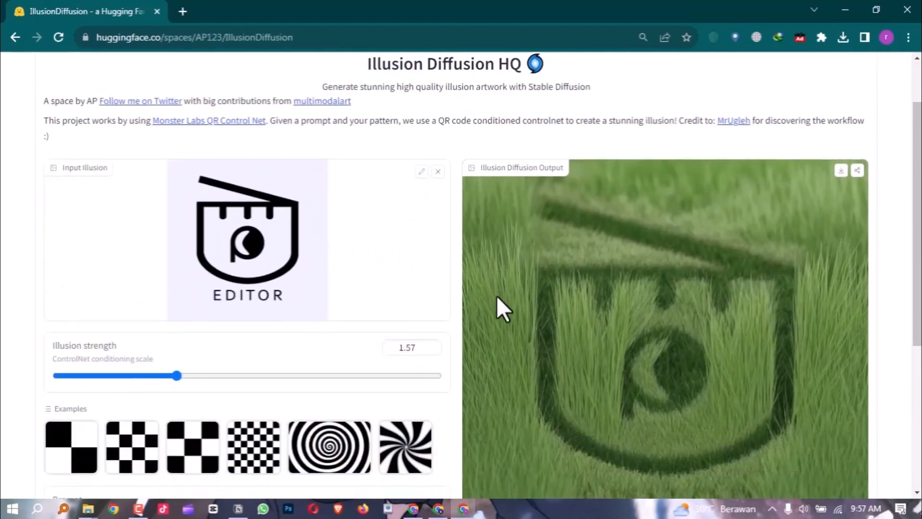
pyautogui.scroll(-3, 497, 296)
pyautogui.scroll(3, 810, 293)
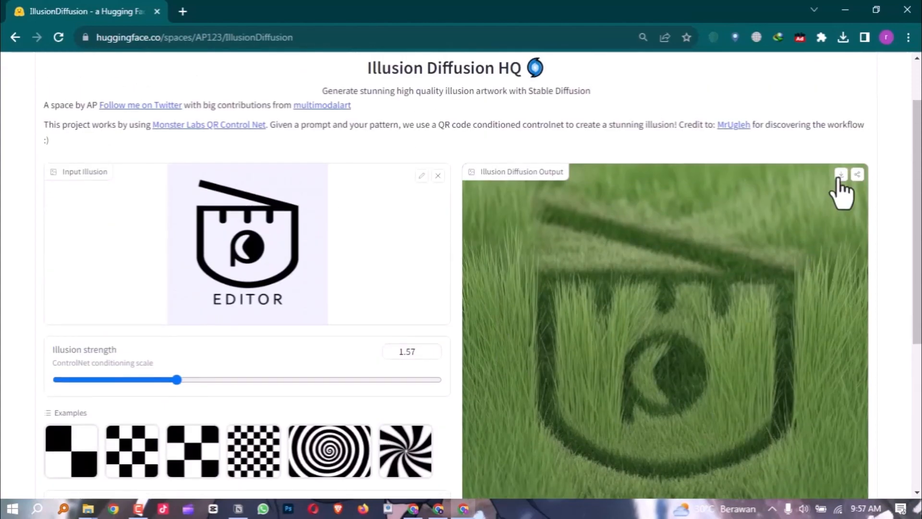
pyautogui.click(840, 175)
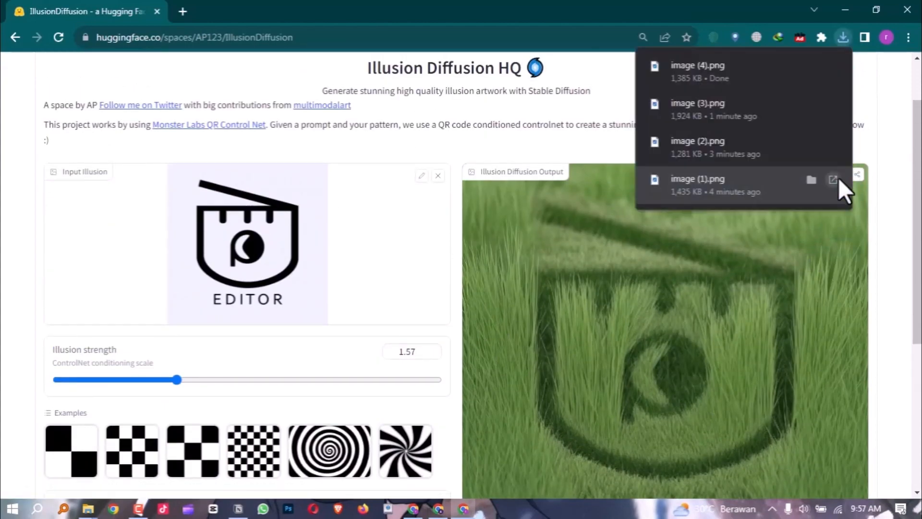